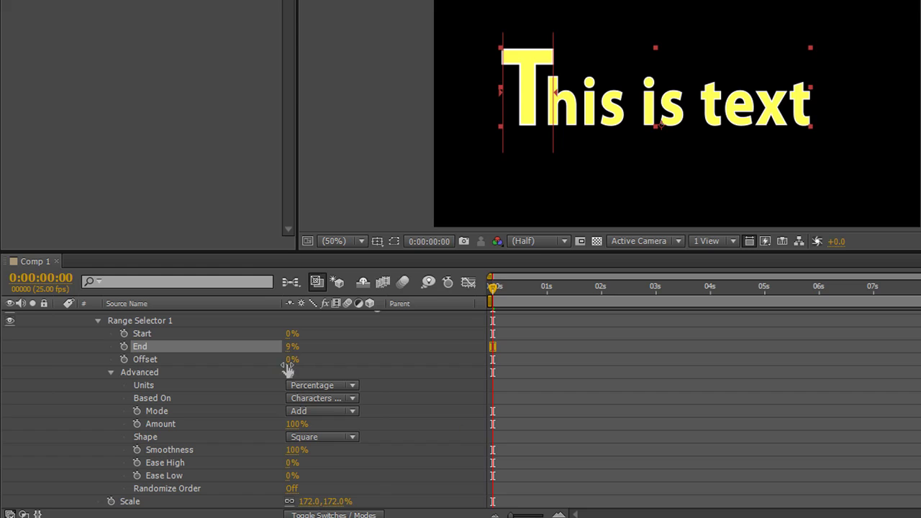
mouse_move(291, 366)
mouse_down()
mouse_move(363, 364)
mouse_move(287, 359)
mouse_up()
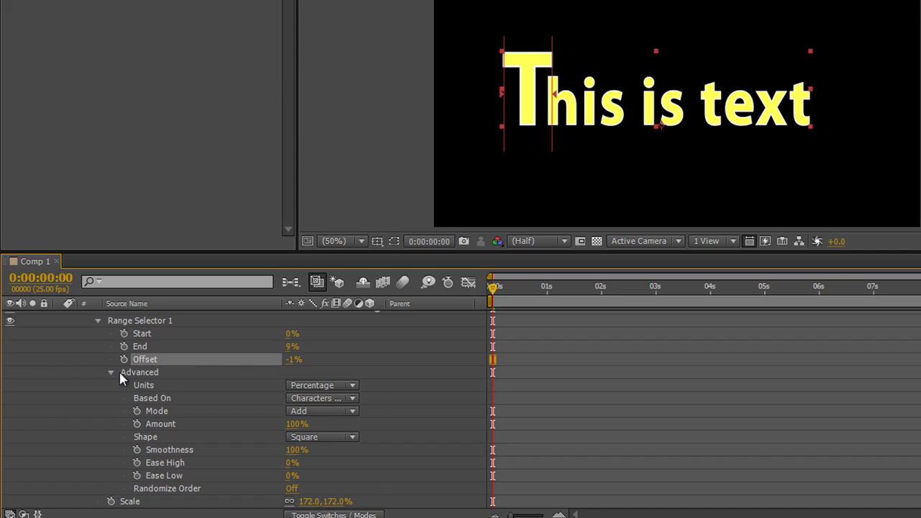
click(346, 398)
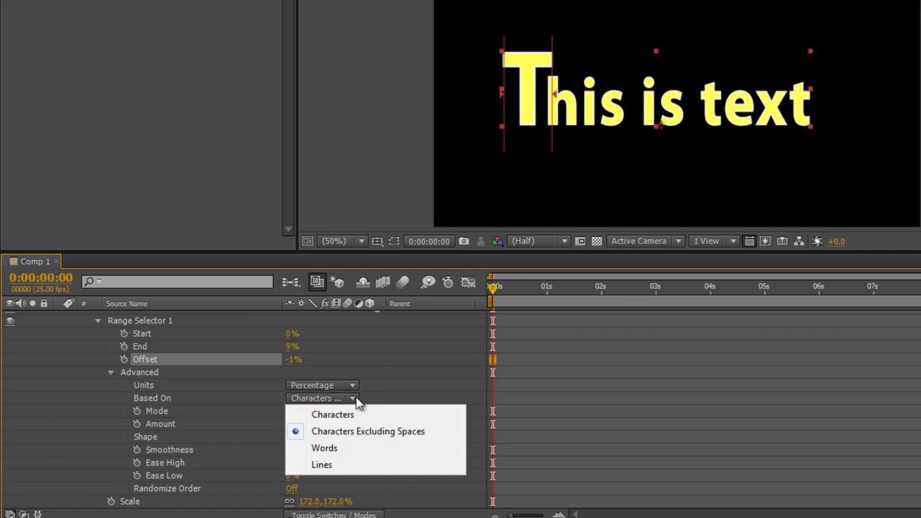
click(427, 375)
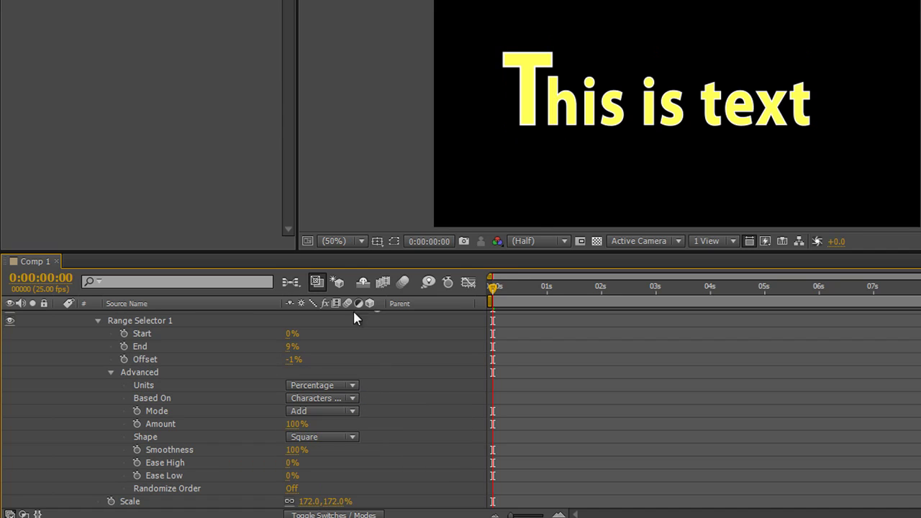
click(161, 356)
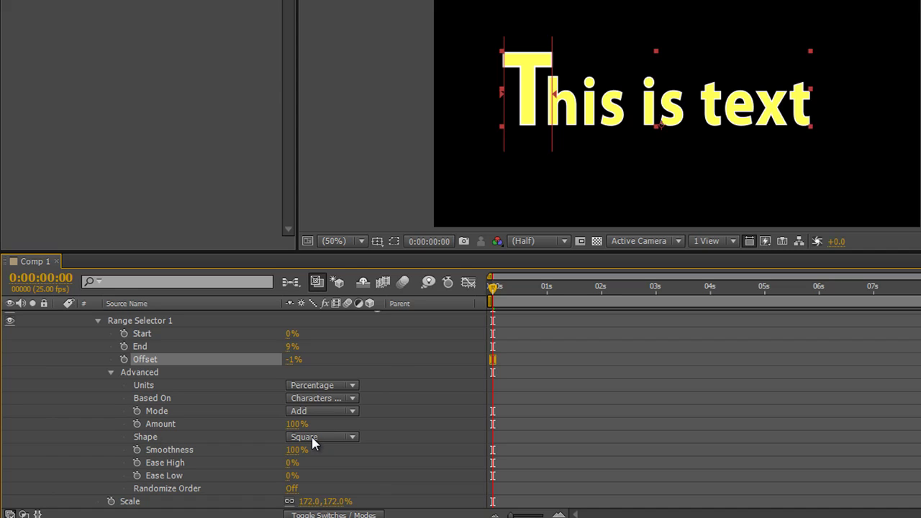
mouse_move(286, 366)
mouse_down()
mouse_move(349, 368)
mouse_move(282, 354)
mouse_up()
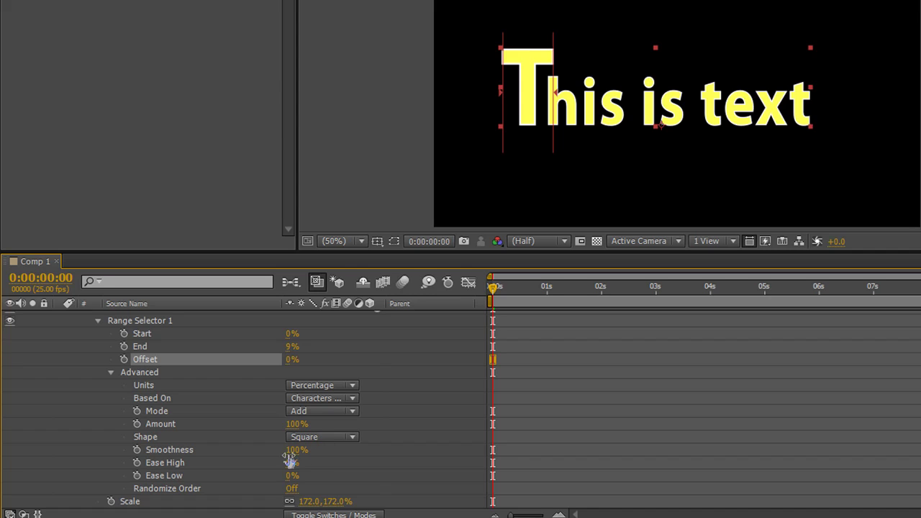
Test Smoothness at 0% and back to 100%, leaving Range Selector Offset at 4%
drag(291, 451, 230, 458)
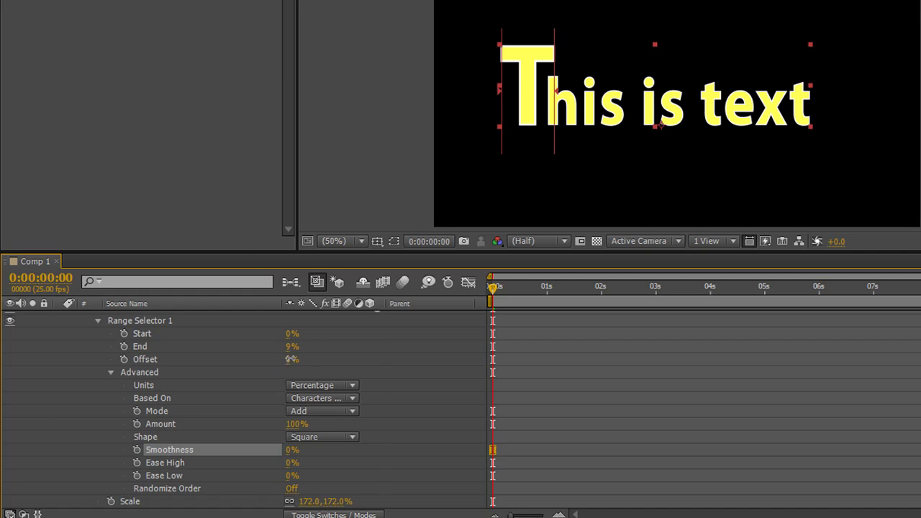
mouse_move(290, 359)
mouse_down()
mouse_move(364, 364)
mouse_move(284, 353)
mouse_move(285, 365)
mouse_up()
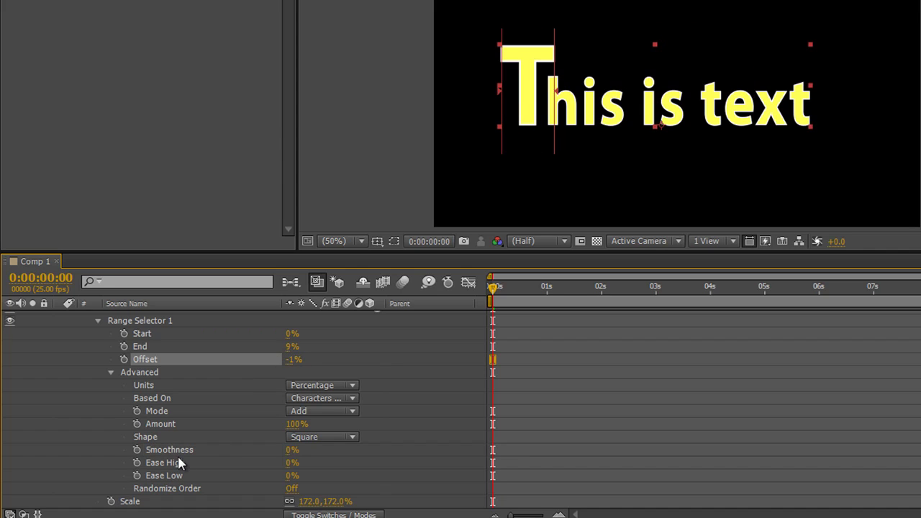
drag(290, 452, 567, 460)
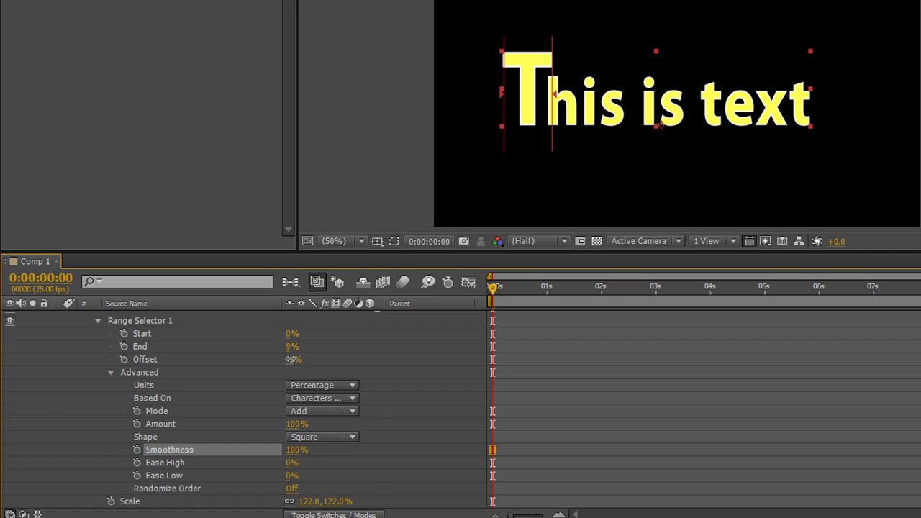
mouse_move(291, 366)
mouse_down()
mouse_move(373, 370)
mouse_move(288, 362)
mouse_move(298, 361)
mouse_up()
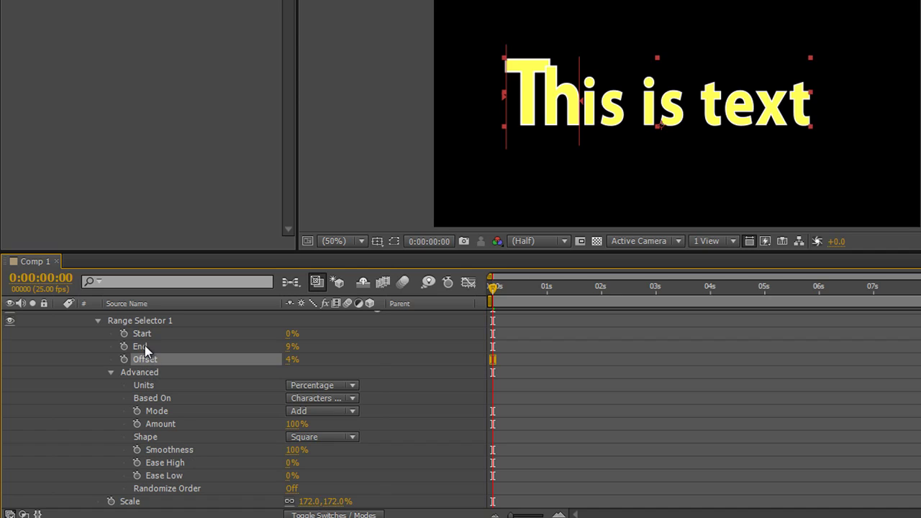
Set the range End to 100%, reset Offset to 0%, and change Shape to Ramp Up
drag(292, 346, 292, 346)
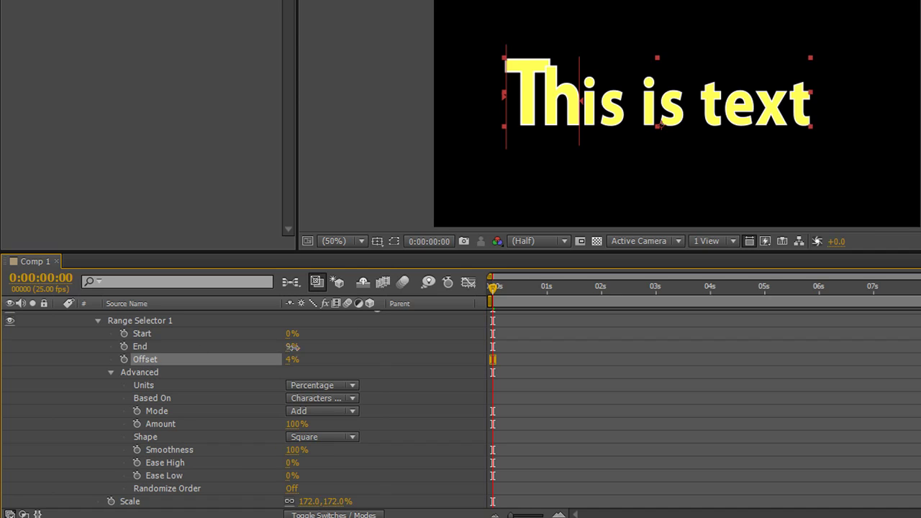
right_click(154, 361)
click(205, 464)
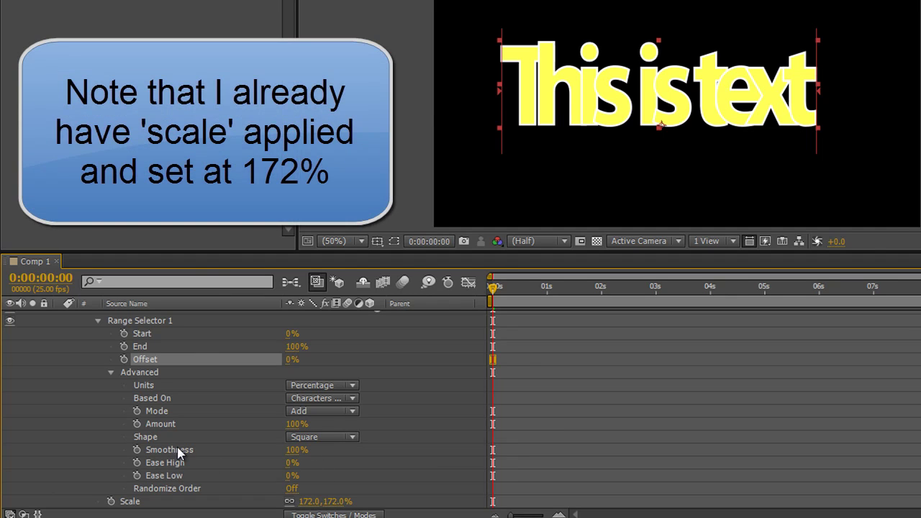
click(355, 436)
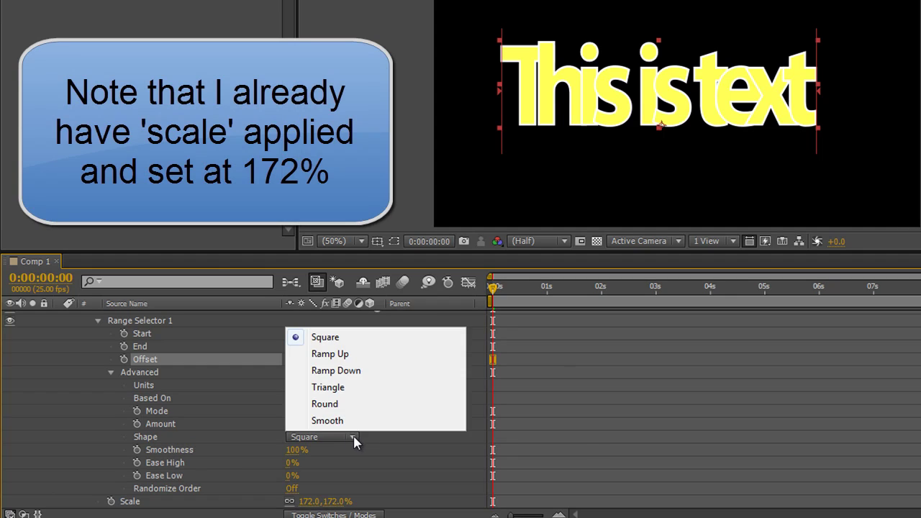
click(336, 354)
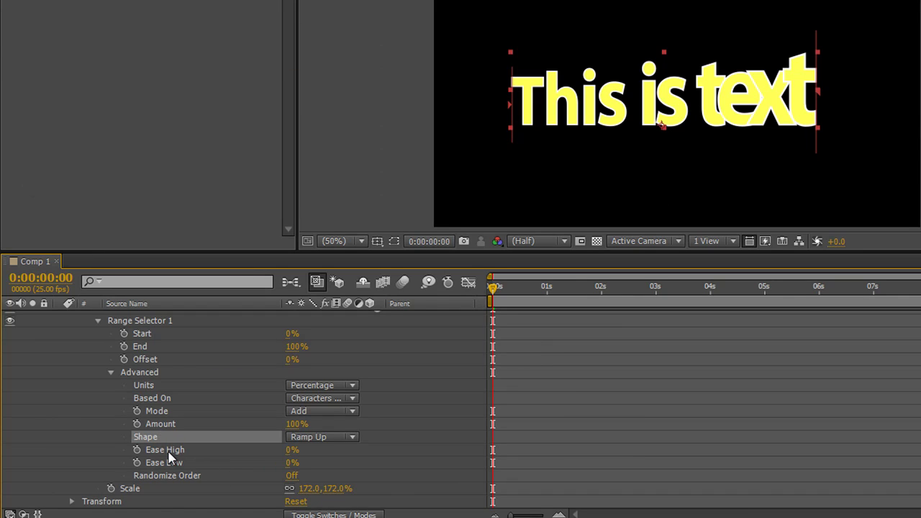
Invert the Range Selector Amount to -100%
click(297, 424)
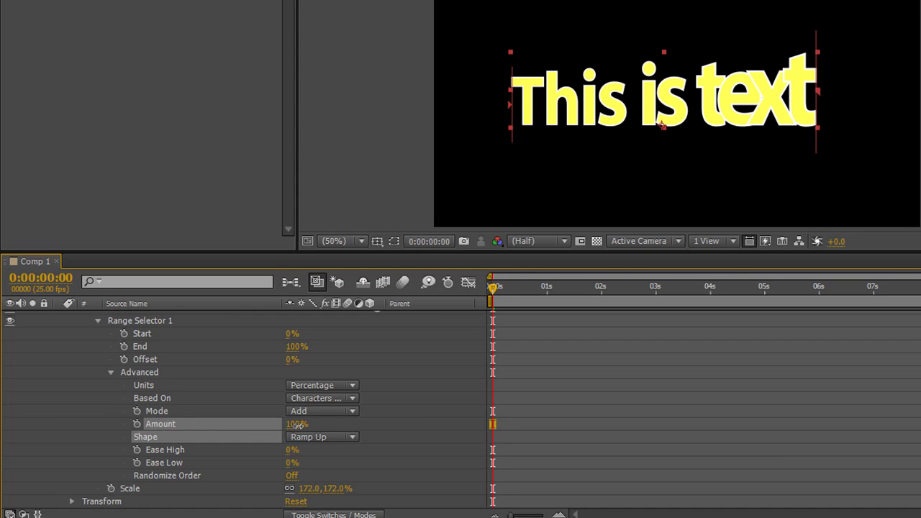
drag(297, 424, 103, 413)
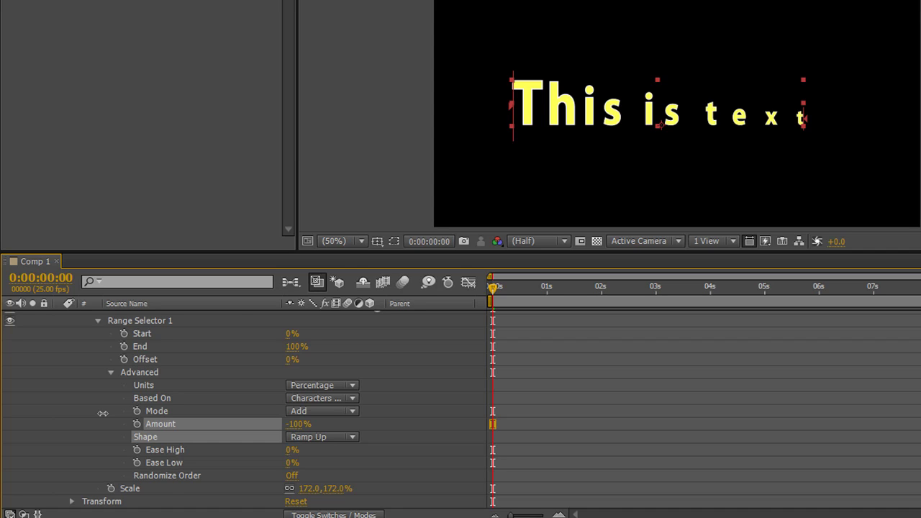
drag(103, 413, 102, 410)
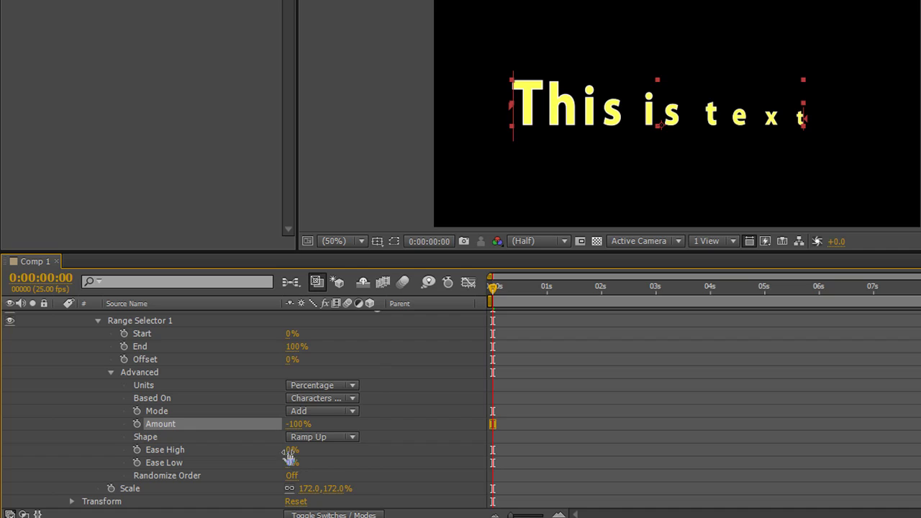
Try Ease High and Ease Low at 100%, then reset both back to 0%
drag(289, 450, 429, 459)
drag(293, 463, 568, 440)
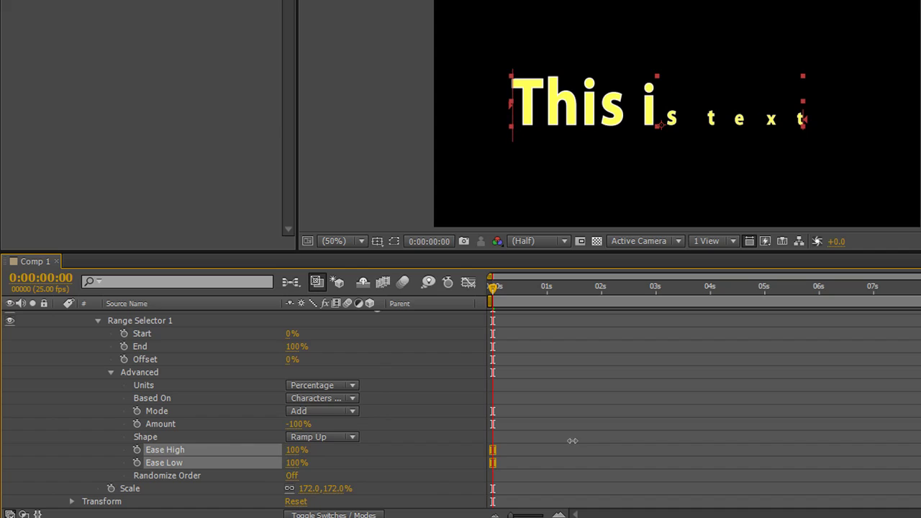
click(373, 463)
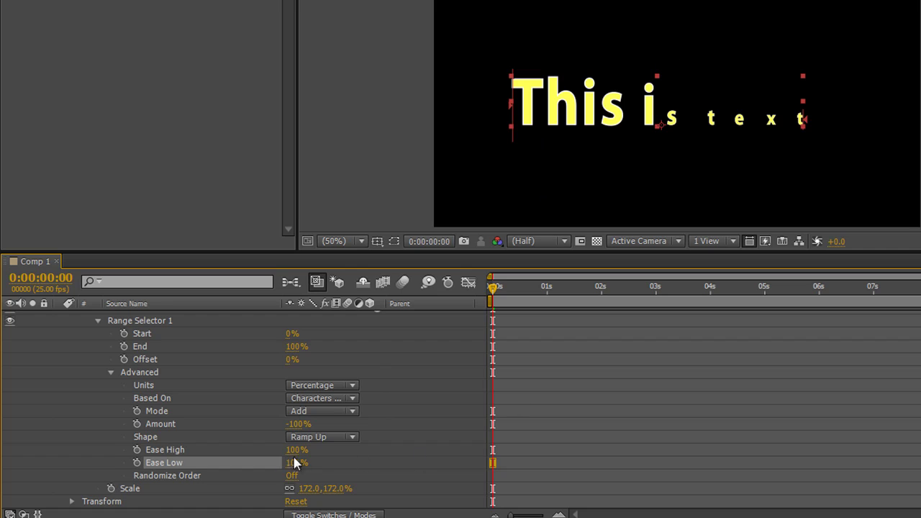
right_click(177, 469)
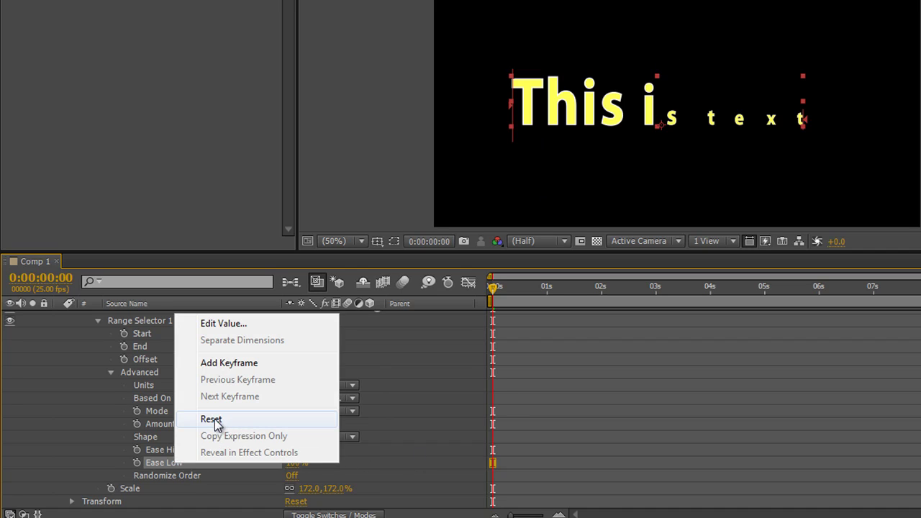
click(215, 420)
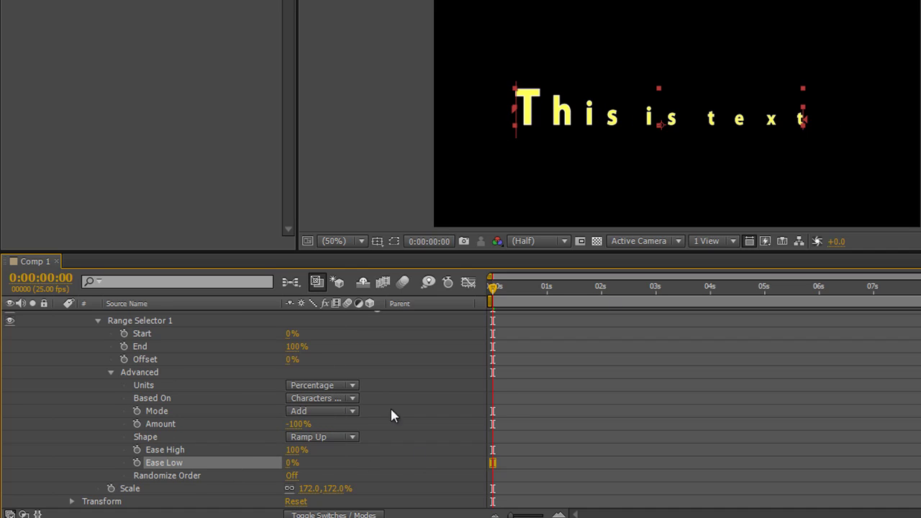
click(166, 452)
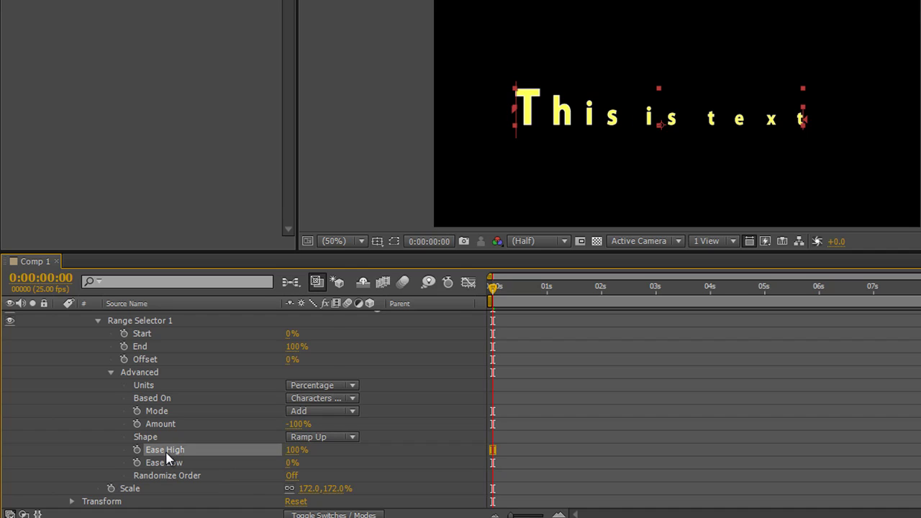
right_click(166, 454)
click(201, 407)
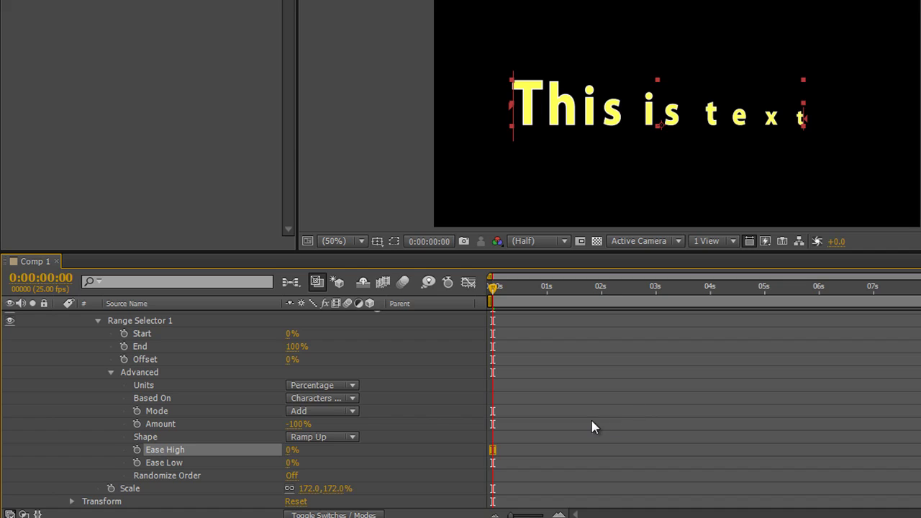
Turn Randomize Order on and set Random Seed to 50
click(292, 476)
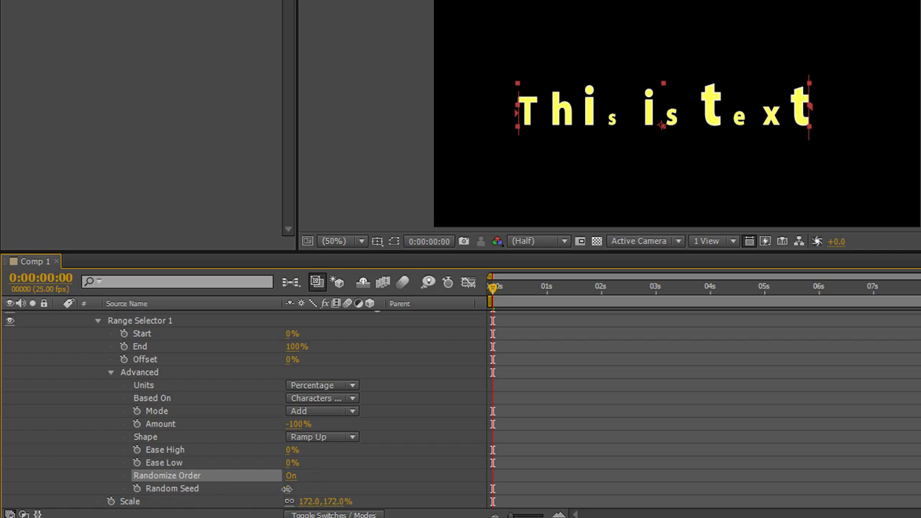
drag(289, 490, 324, 489)
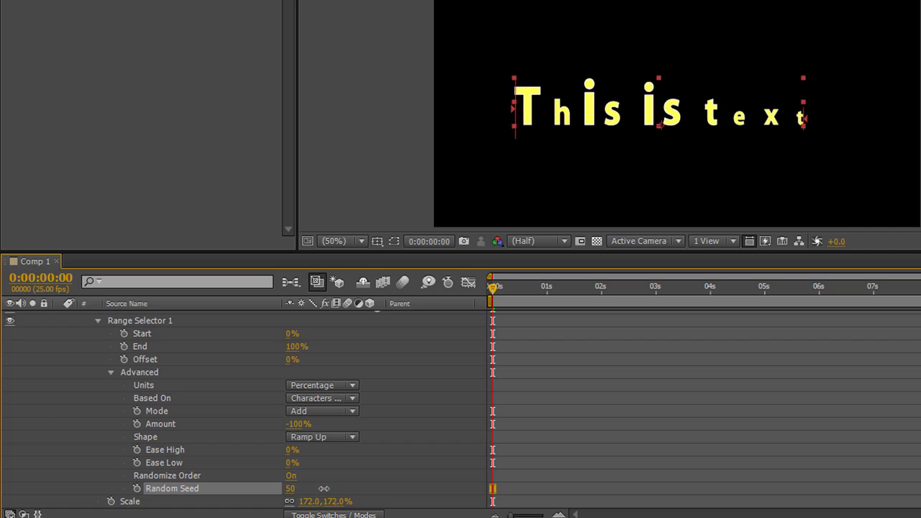
Switch the selector Shape to Triangle, turn Randomize Order off, and raise Amount to 100%
click(357, 437)
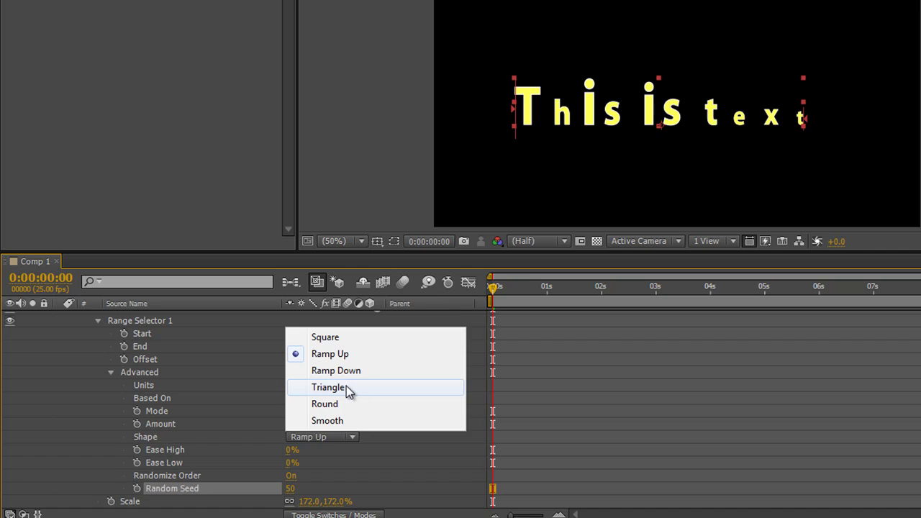
click(346, 386)
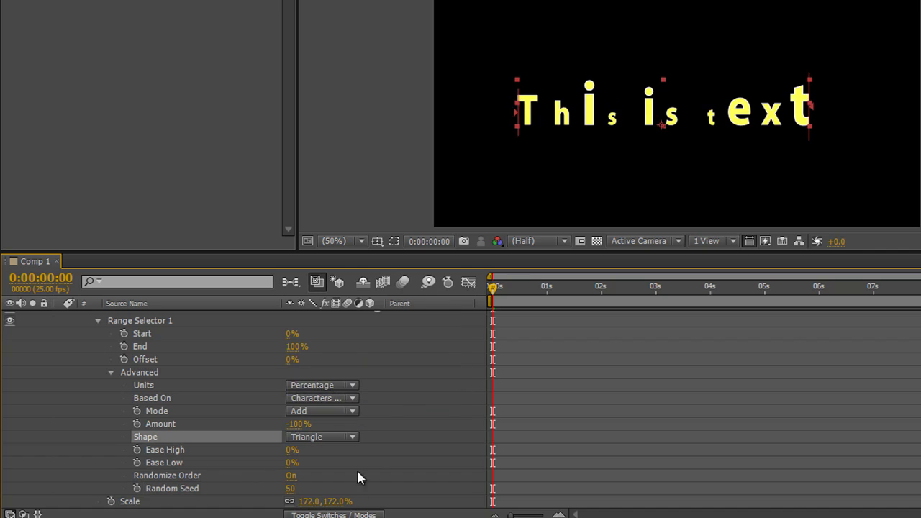
click(291, 476)
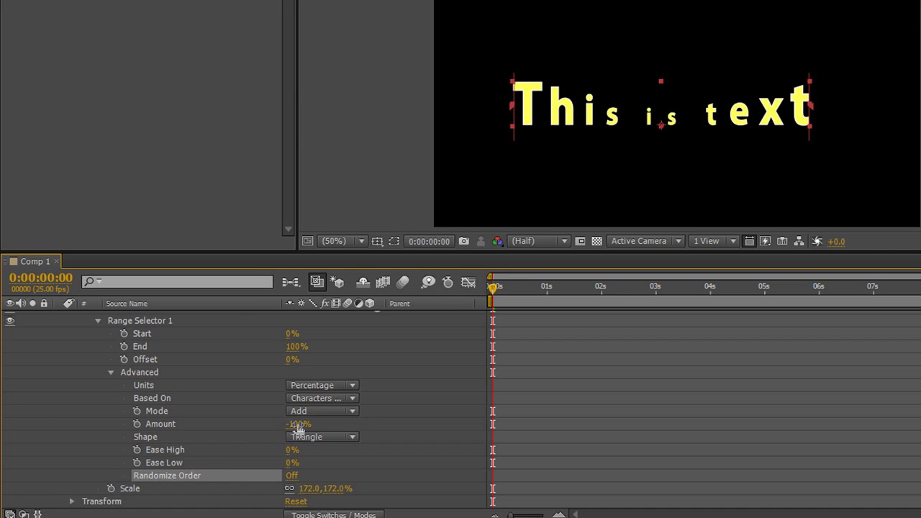
drag(299, 426, 470, 414)
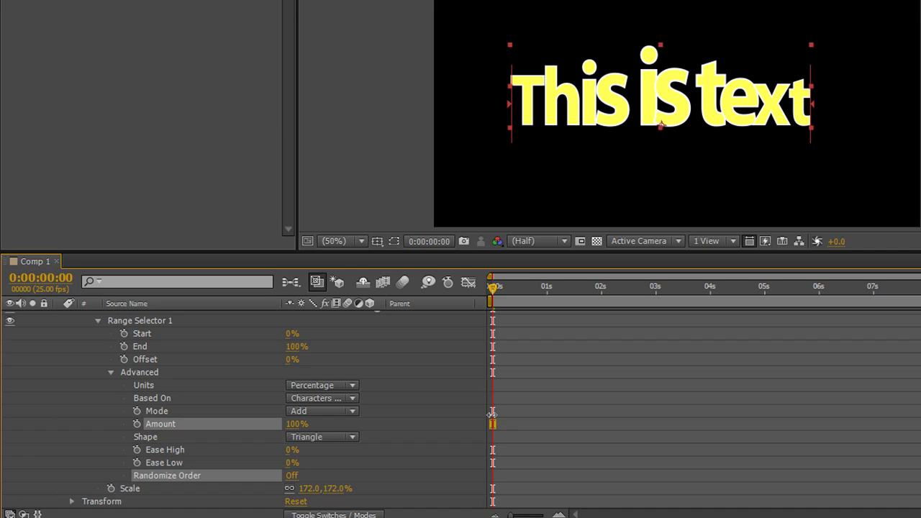
Reset the text Scale, then enlarge it to 169%
right_click(129, 490)
click(165, 444)
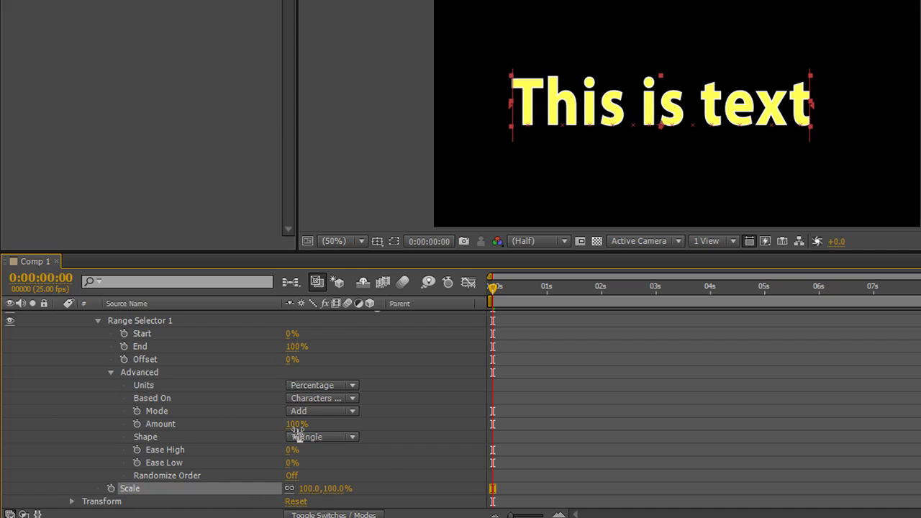
mouse_move(293, 426)
mouse_down()
mouse_move(136, 430)
mouse_move(303, 423)
mouse_up()
drag(429, 421, 429, 422)
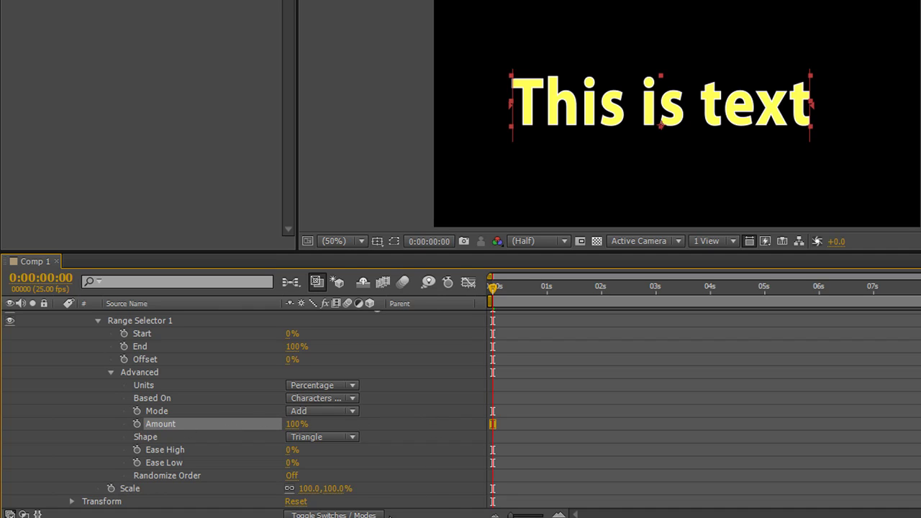
drag(333, 497, 295, 364)
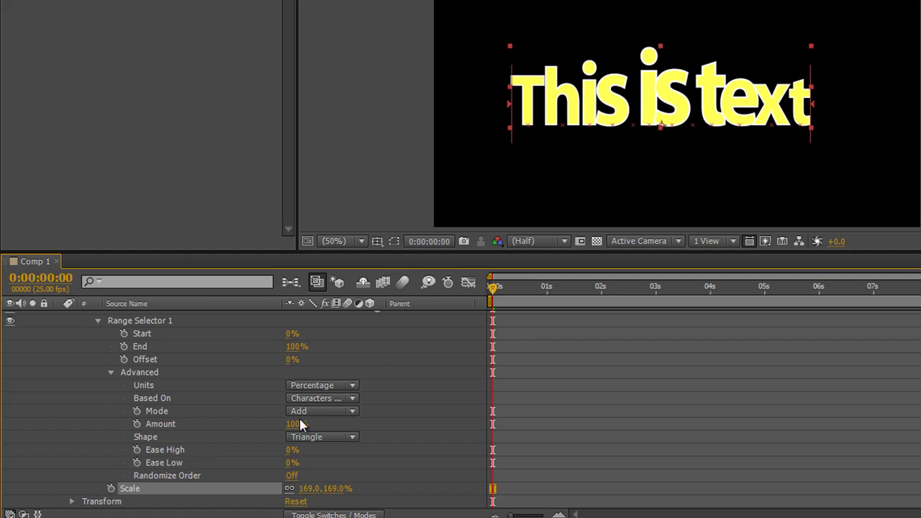
Add a Rotation property to Animator 1 and set it to 35°
scroll(402, 391, up, 3)
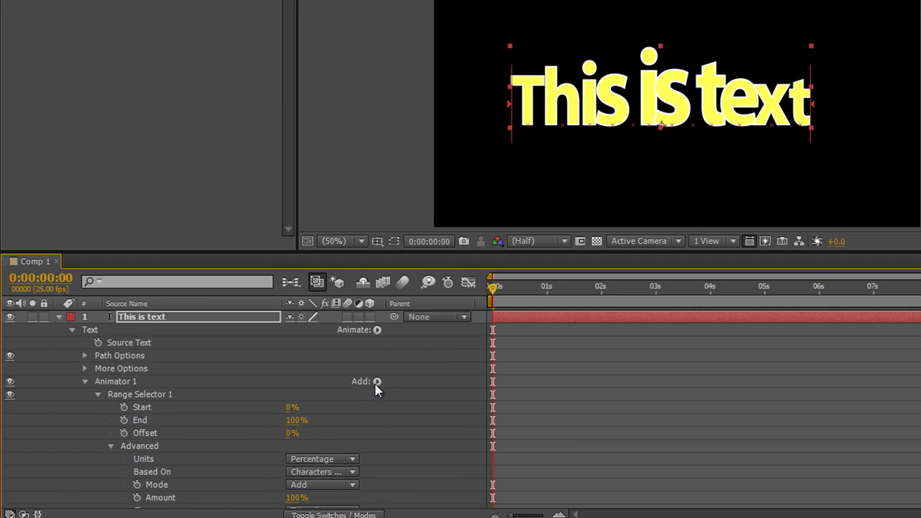
click(377, 382)
mouse_move(400, 392)
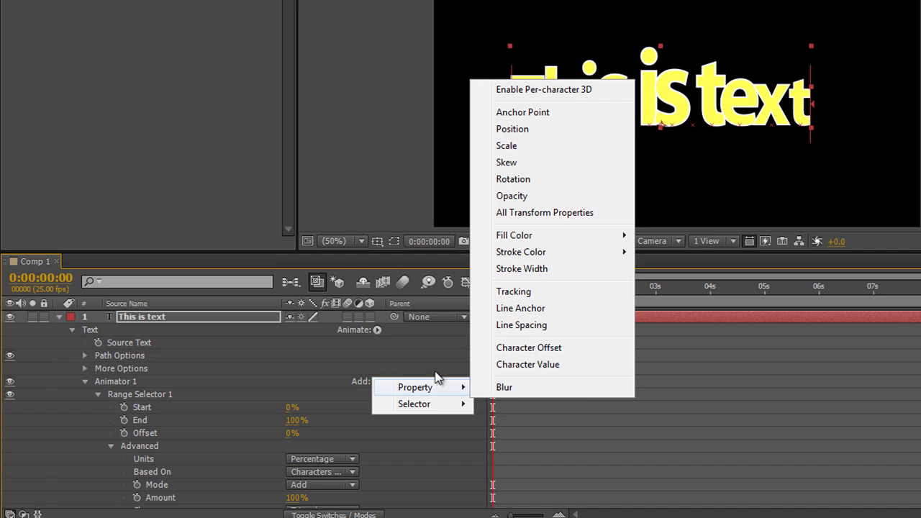
click(519, 181)
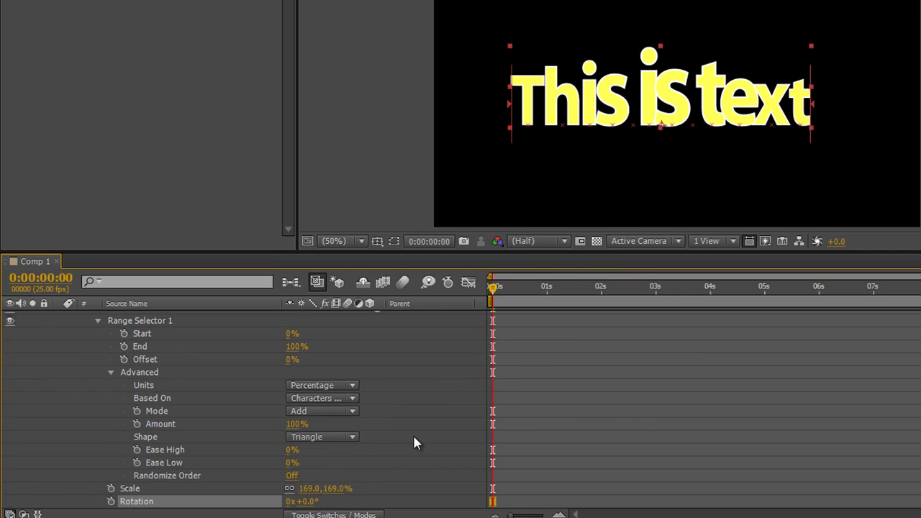
scroll(414, 442, down, 1)
drag(308, 490, 378, 490)
Change the selector Shape to Ramp Up with Amount -100%
click(353, 424)
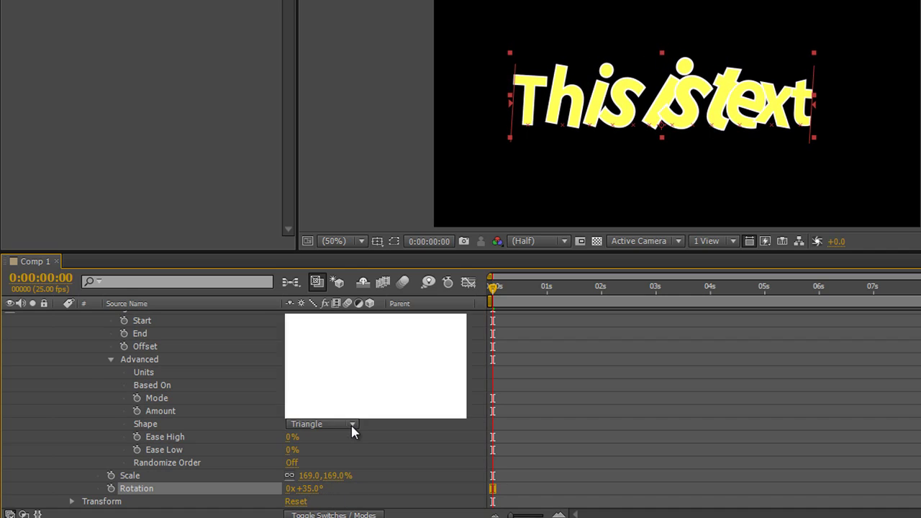
click(348, 341)
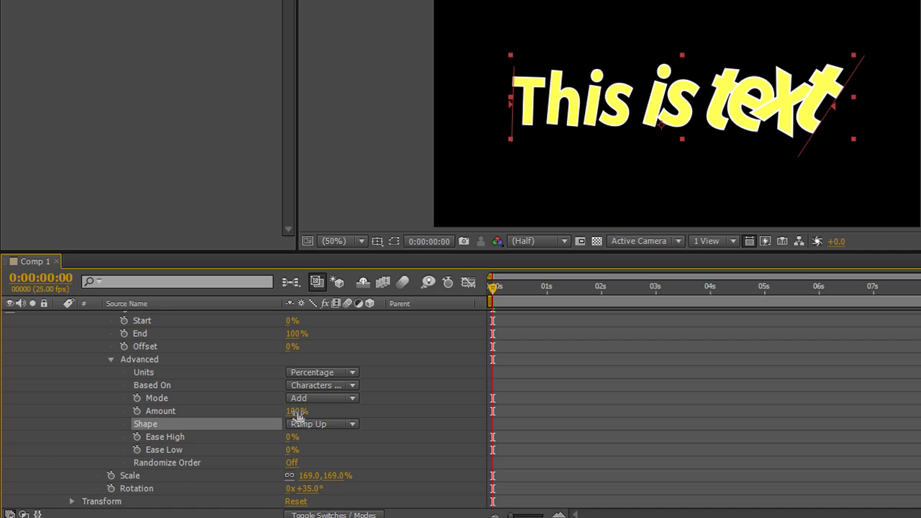
drag(296, 411, 138, 460)
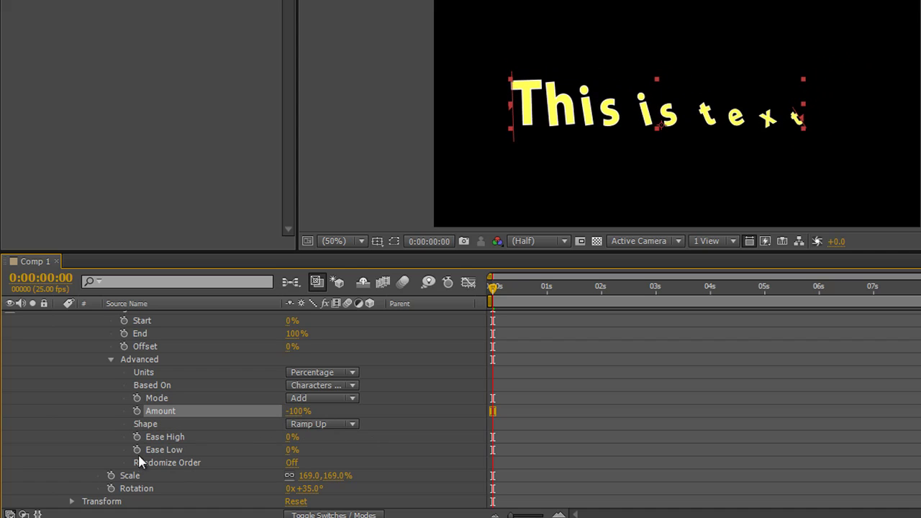
Change the selector Shape to Round and drag Amount to about -98%
click(352, 425)
click(344, 392)
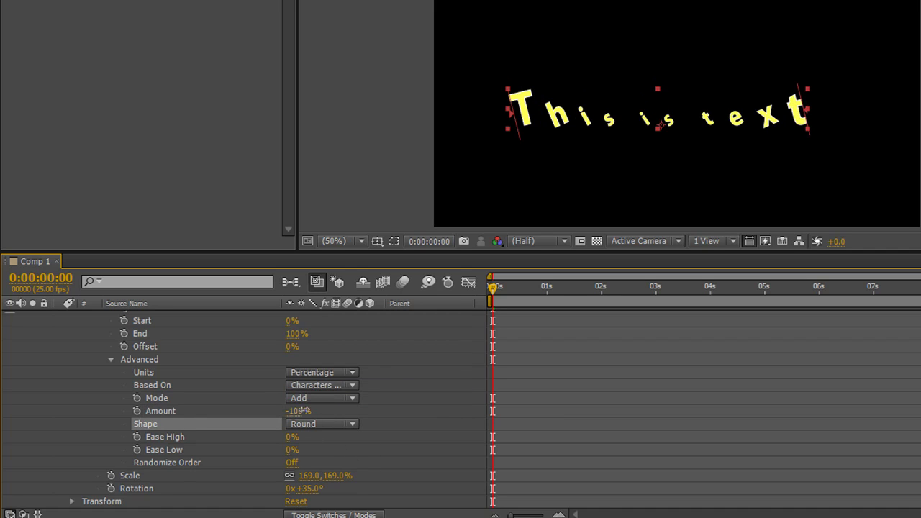
drag(298, 411, 194, 452)
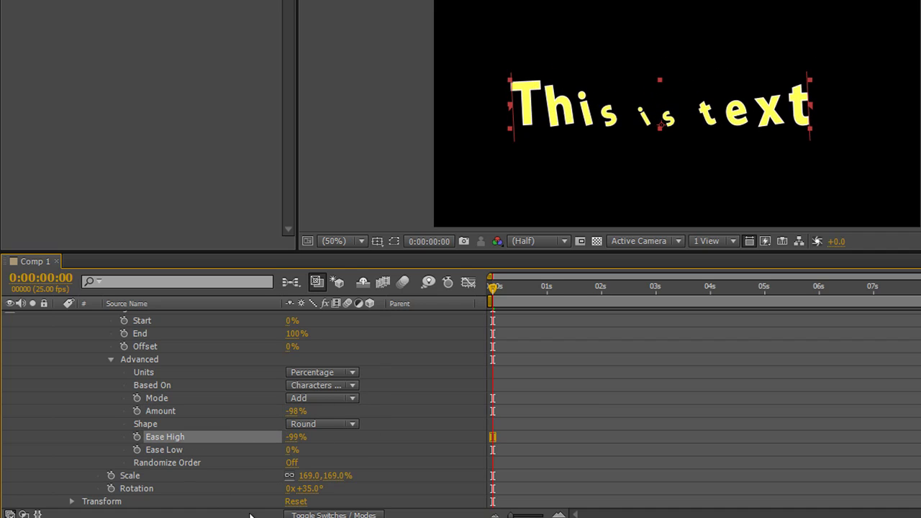
Set Rotation to 120° and Scale to 167%, then preview other Amount values
drag(308, 490, 388, 503)
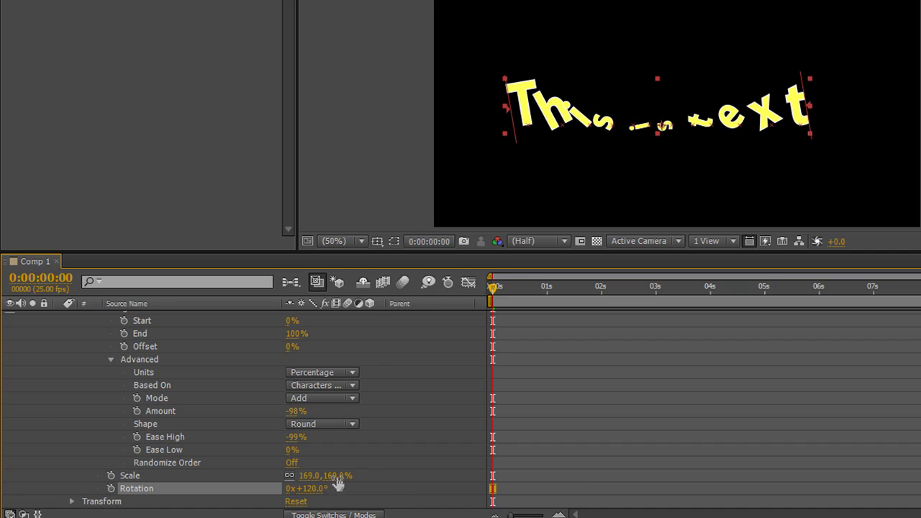
mouse_move(336, 476)
mouse_down()
mouse_move(356, 477)
mouse_move(335, 477)
mouse_up()
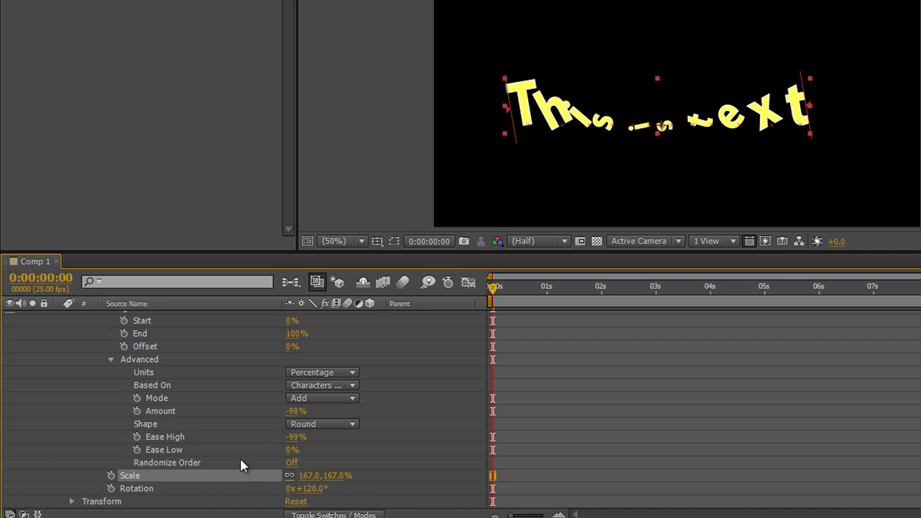
drag(296, 412, 298, 453)
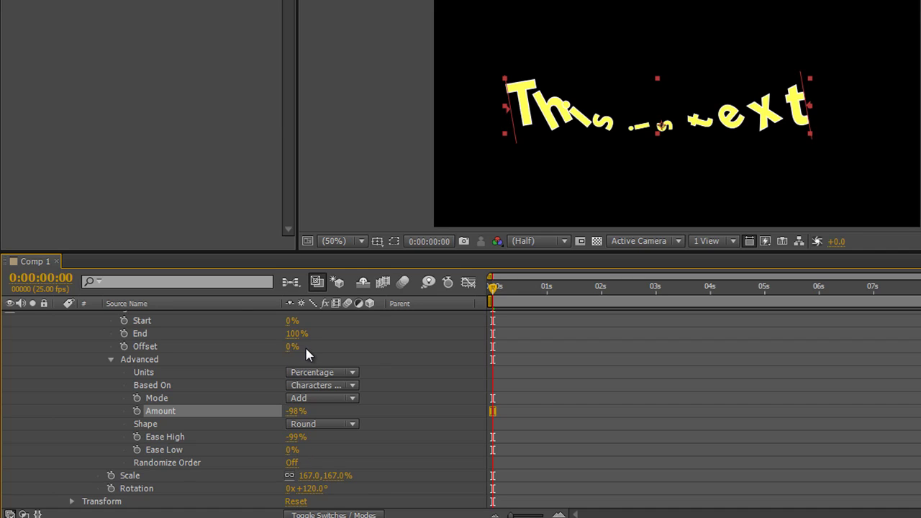
Set the selector Start to 1% and try Amount values down to about -65%
scroll(306, 354, up, 1)
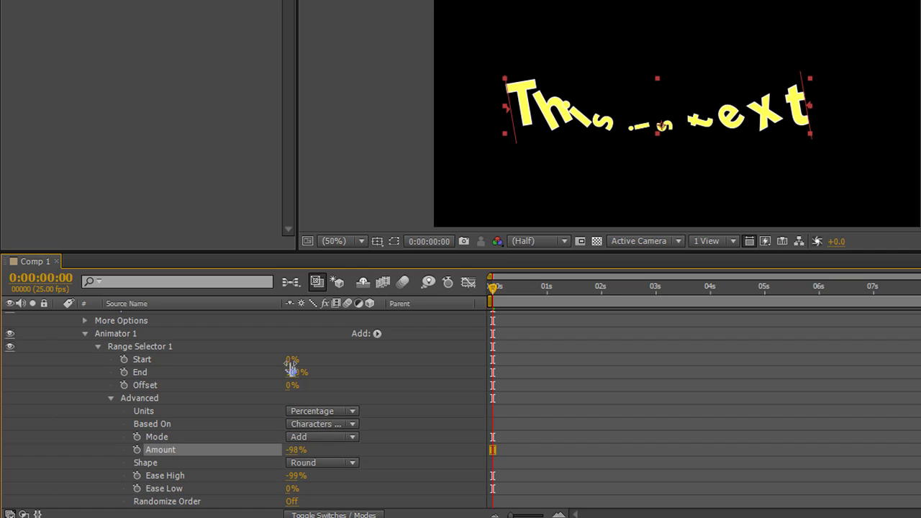
mouse_move(291, 365)
mouse_down()
mouse_move(376, 366)
mouse_move(291, 368)
mouse_up()
scroll(401, 418, down, 1)
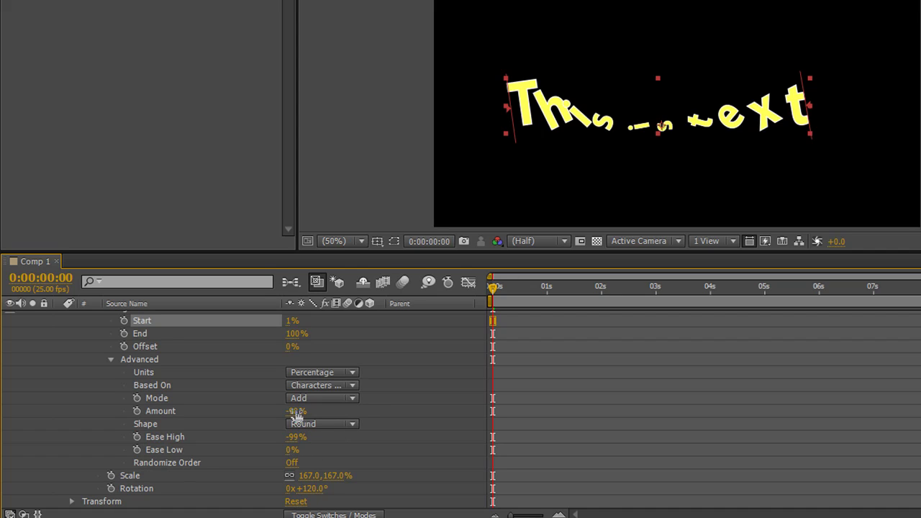
drag(296, 411, 357, 428)
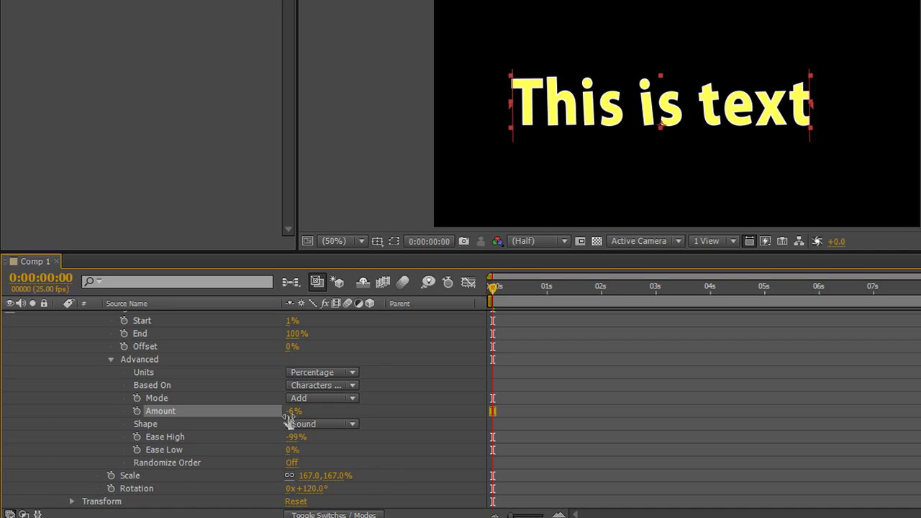
drag(295, 412, 247, 427)
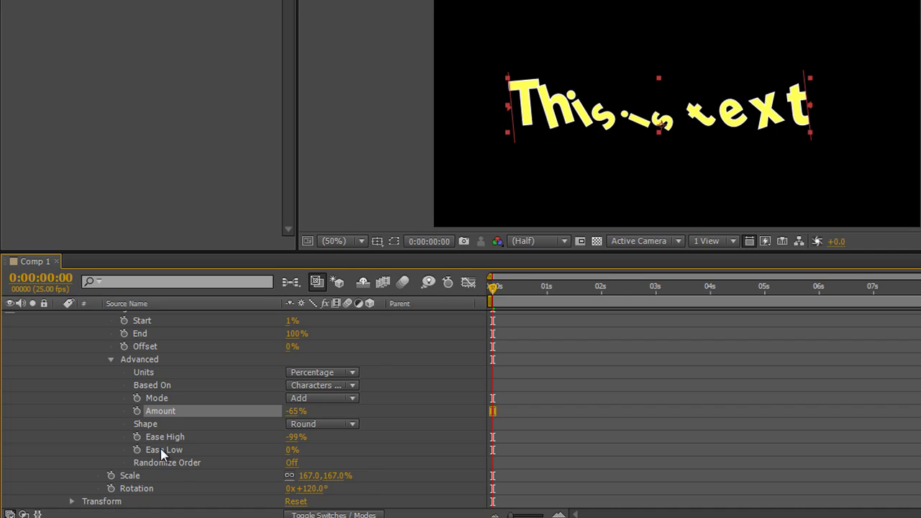
Turn Randomize Order on, enter Amount -15%, and set Ease Low to -100%
click(291, 463)
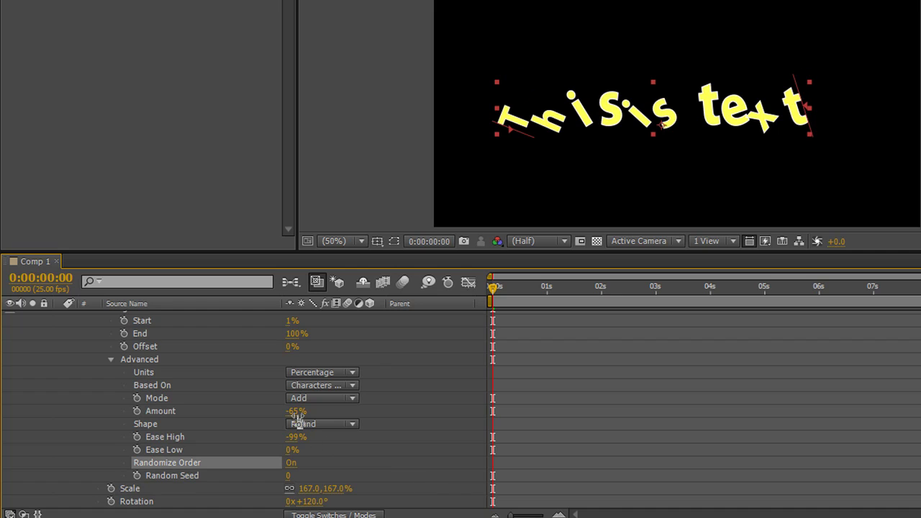
mouse_move(295, 411)
mouse_down()
mouse_move(378, 423)
mouse_move(324, 438)
mouse_up()
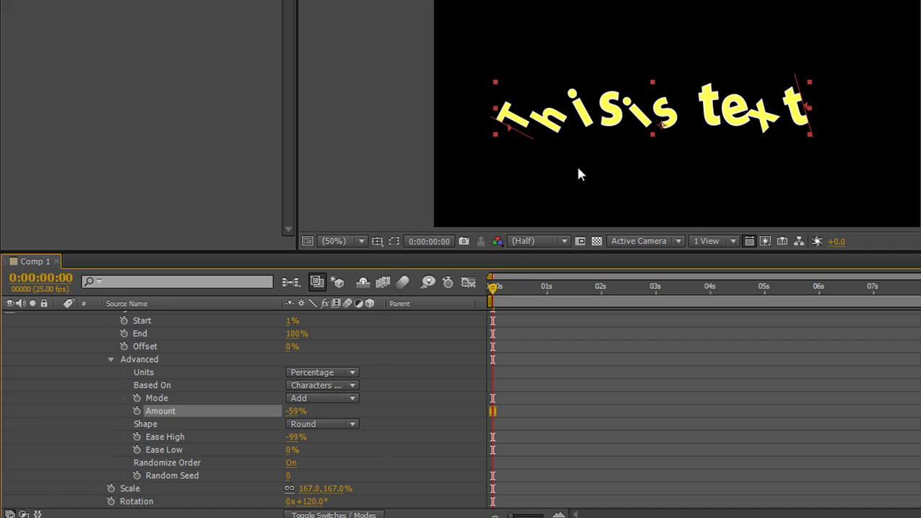
click(295, 411)
text(-15)
key(Return)
drag(295, 450, 368, 489)
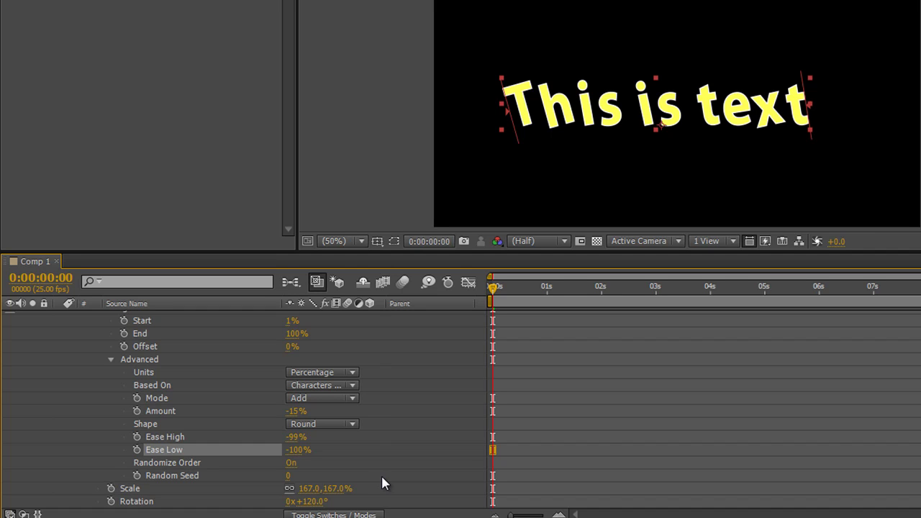